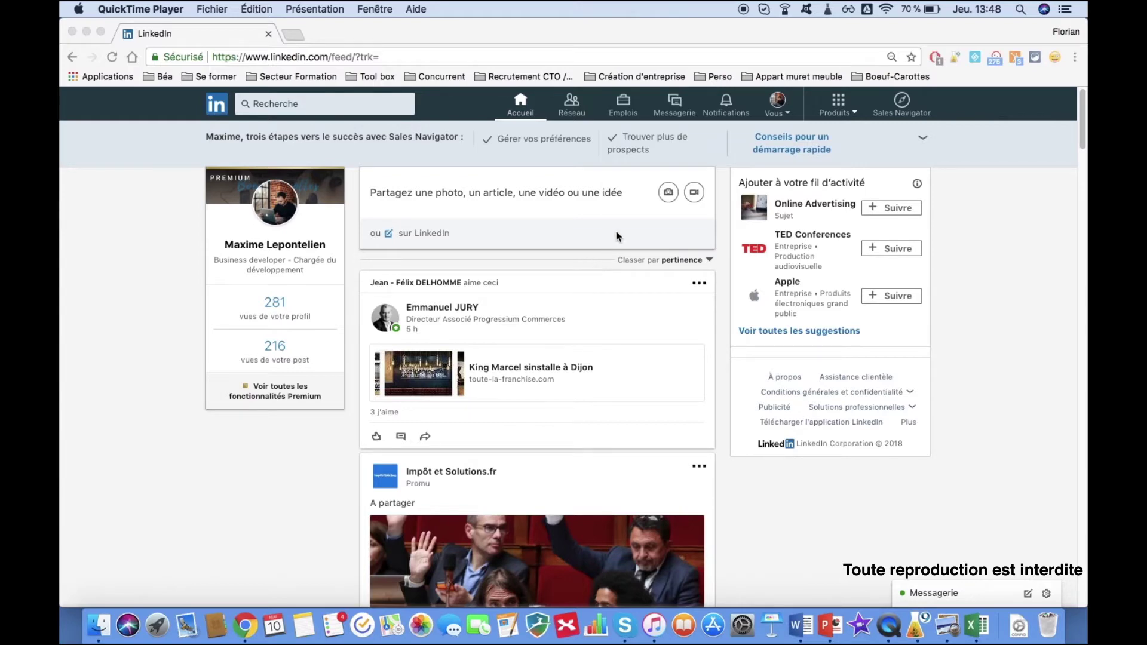
Step: Open the LinkedIn account's Préférences et confidentialité page and show the Confidentialité settings
left_click(768, 123)
left_click(778, 120)
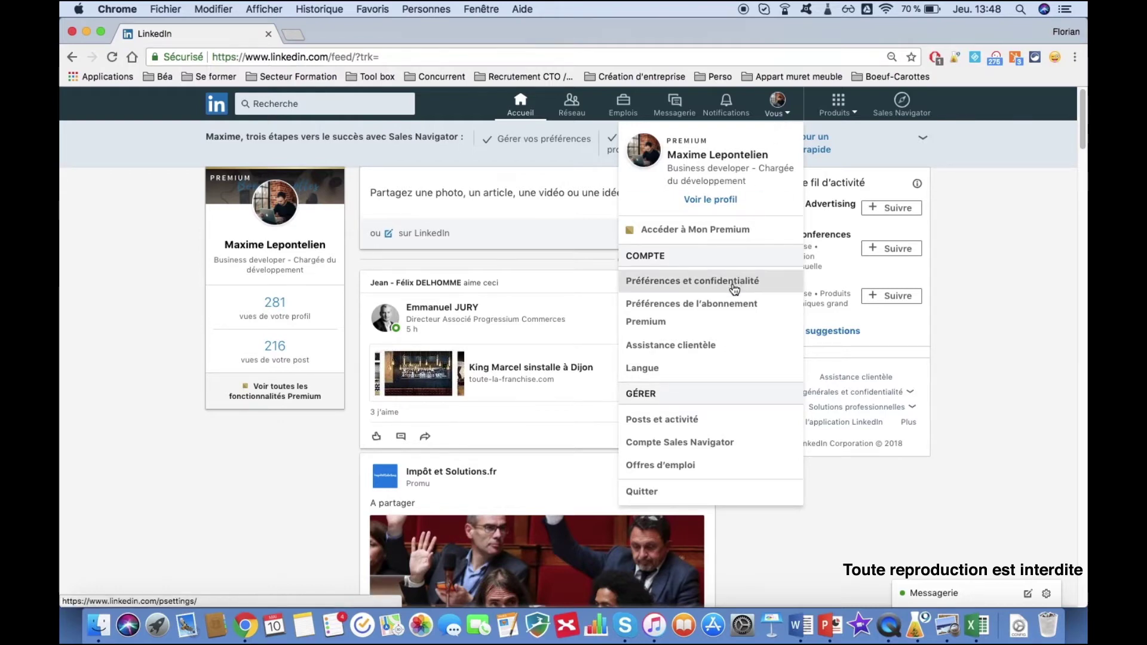
left_click(734, 288)
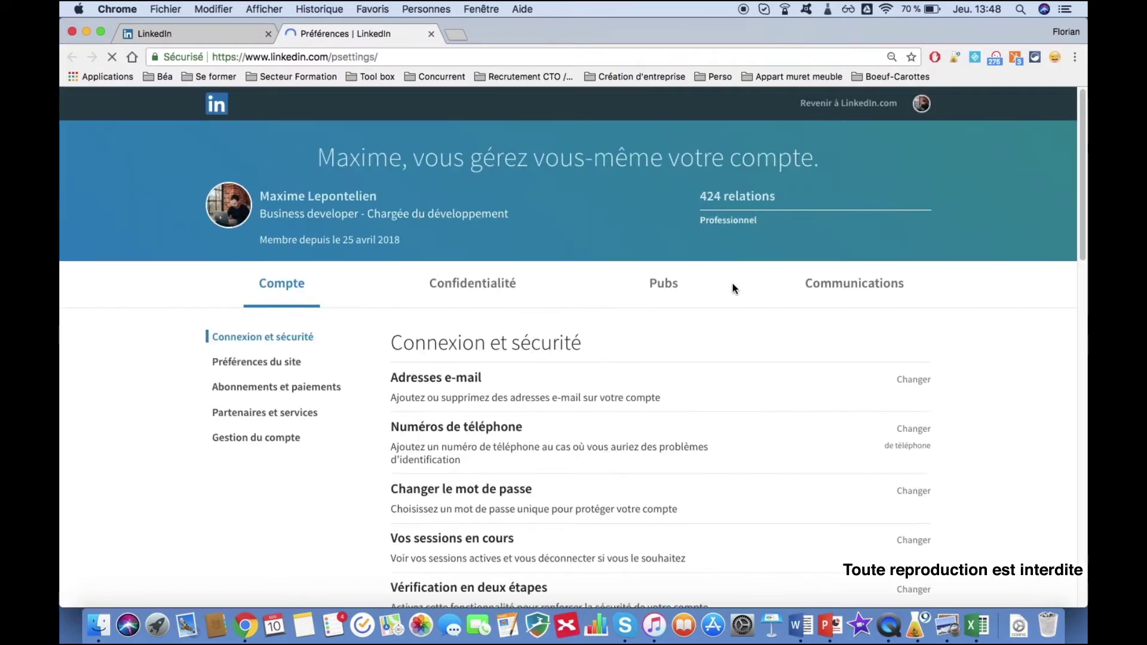
left_click(474, 290)
Step: Expand the "Télécharger vos données" setting under "Comment LinkedIn utilise vos données"
scroll(478, 291, "down", 3)
scroll(549, 361, "down", 10)
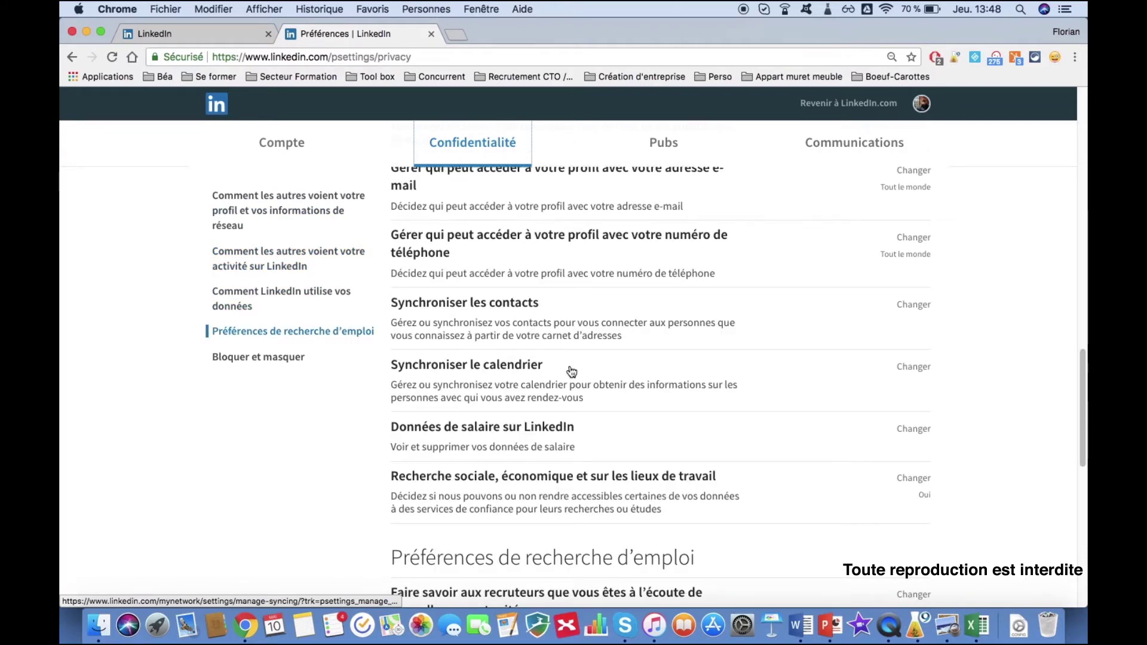
scroll(538, 310, "up", 1)
scroll(517, 297, "up", 3)
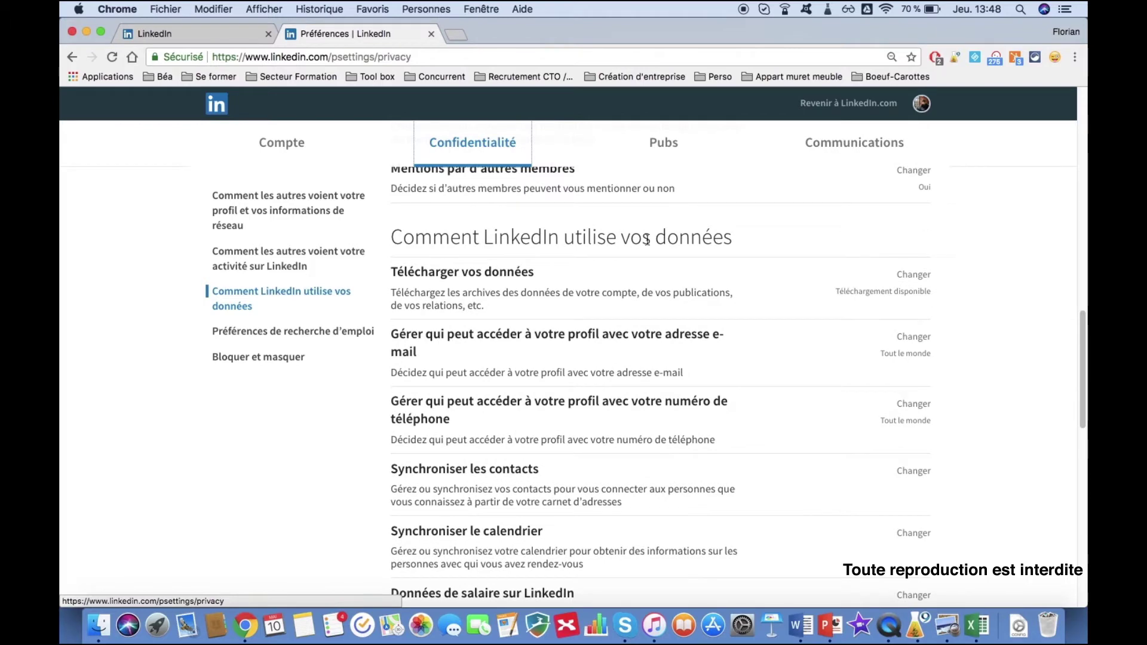
left_click_drag(388, 274, 575, 275)
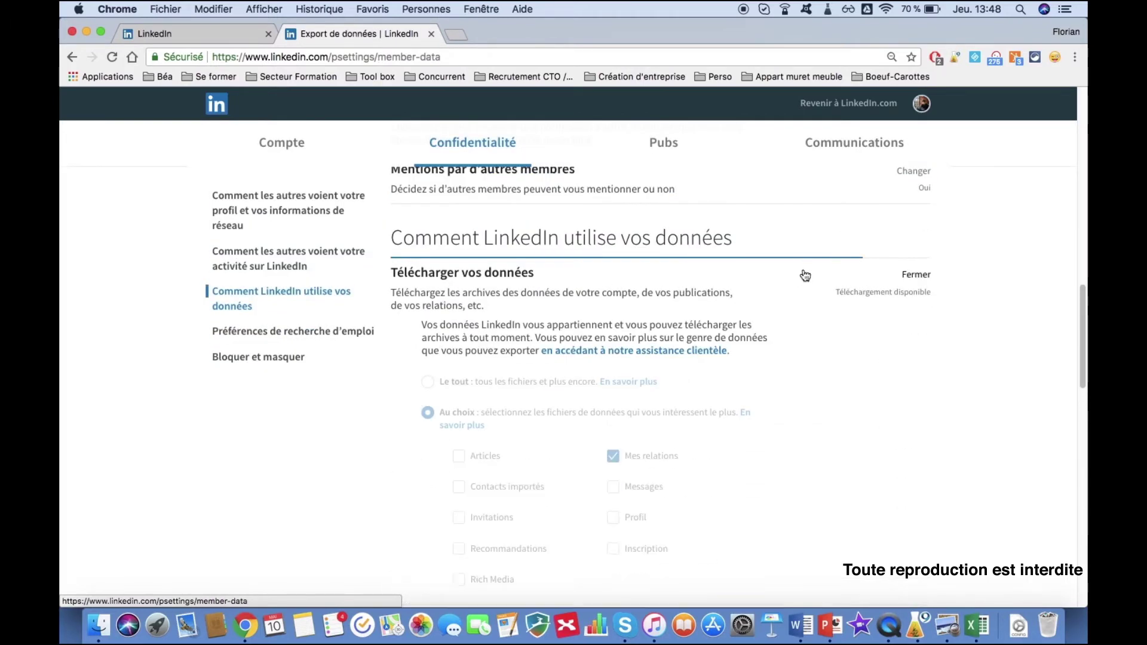
Step: Review the data export options and download the archive containing "Mes relations"
scroll(693, 350, "down", 4)
scroll(677, 351, "up", 5)
scroll(675, 348, "down", 7)
scroll(675, 350, "up", 3)
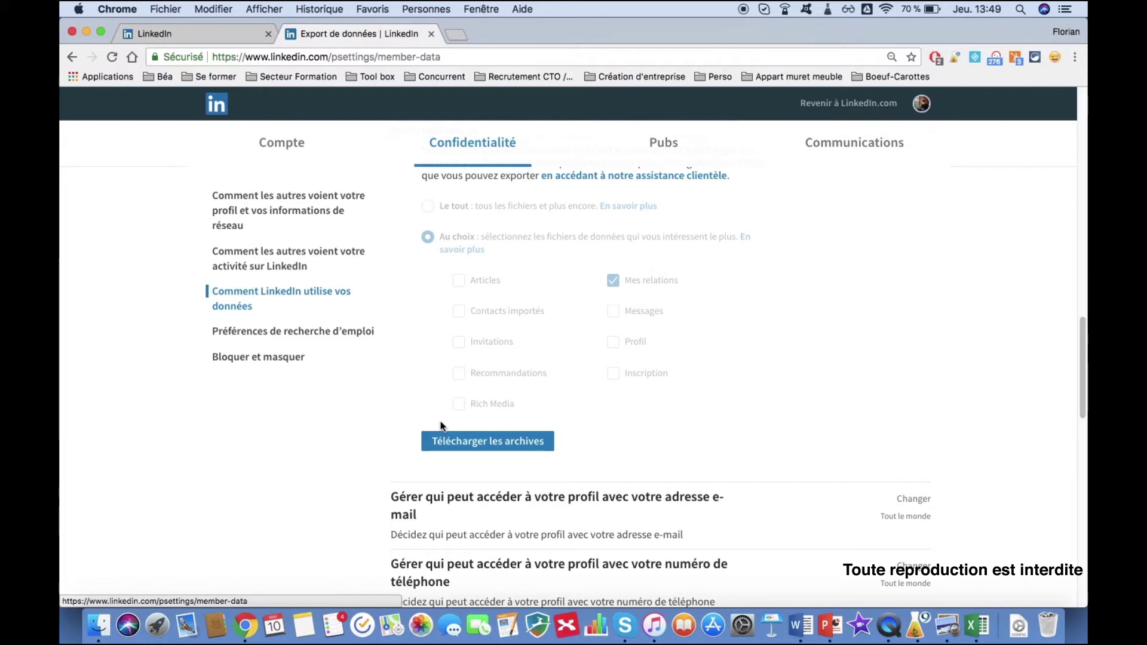
left_click(464, 442)
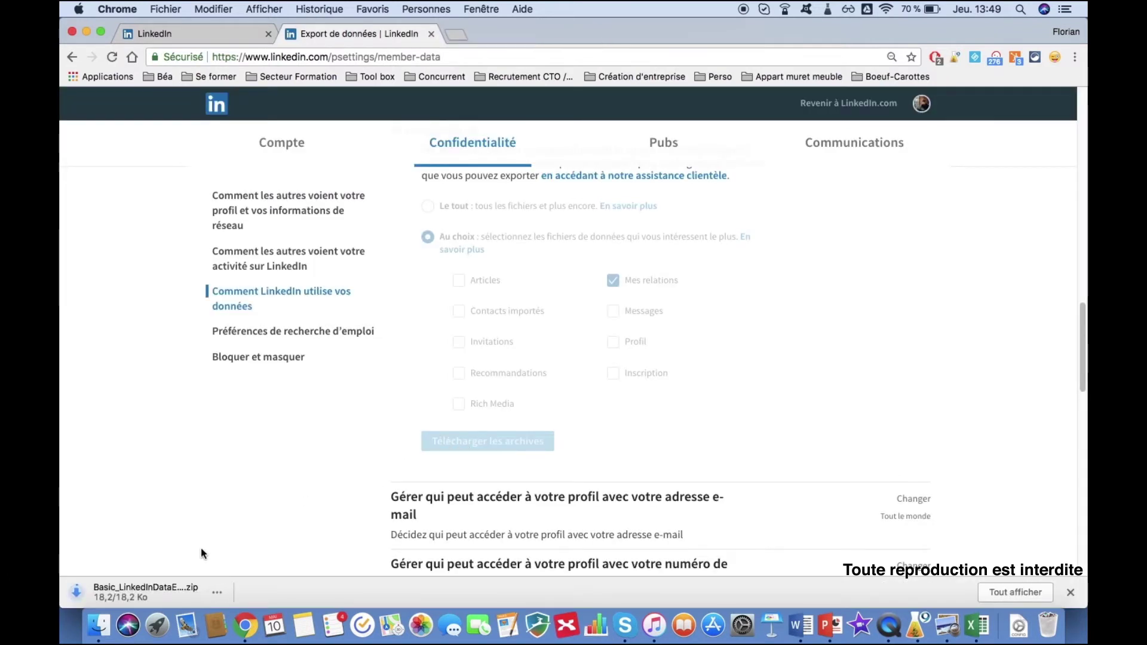
Step: Switch to the Téléchargement Chrome folder in Finder and extract the most recently downloaded LinkedIn zip archive
left_click(87, 33)
left_click(1041, 48)
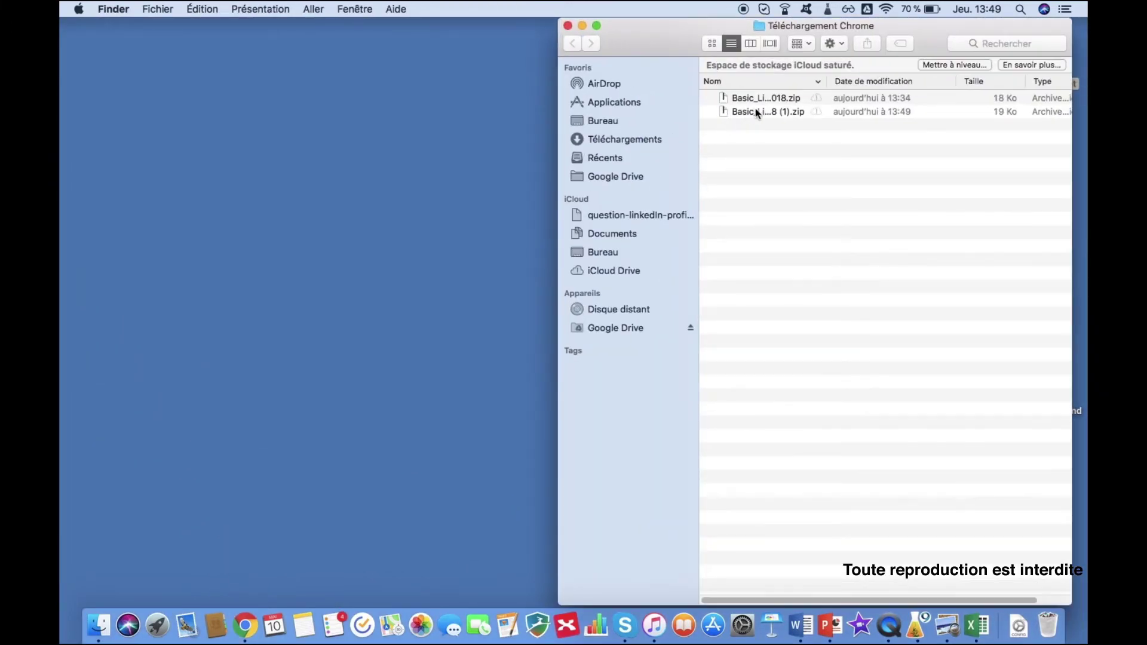
left_click(755, 109)
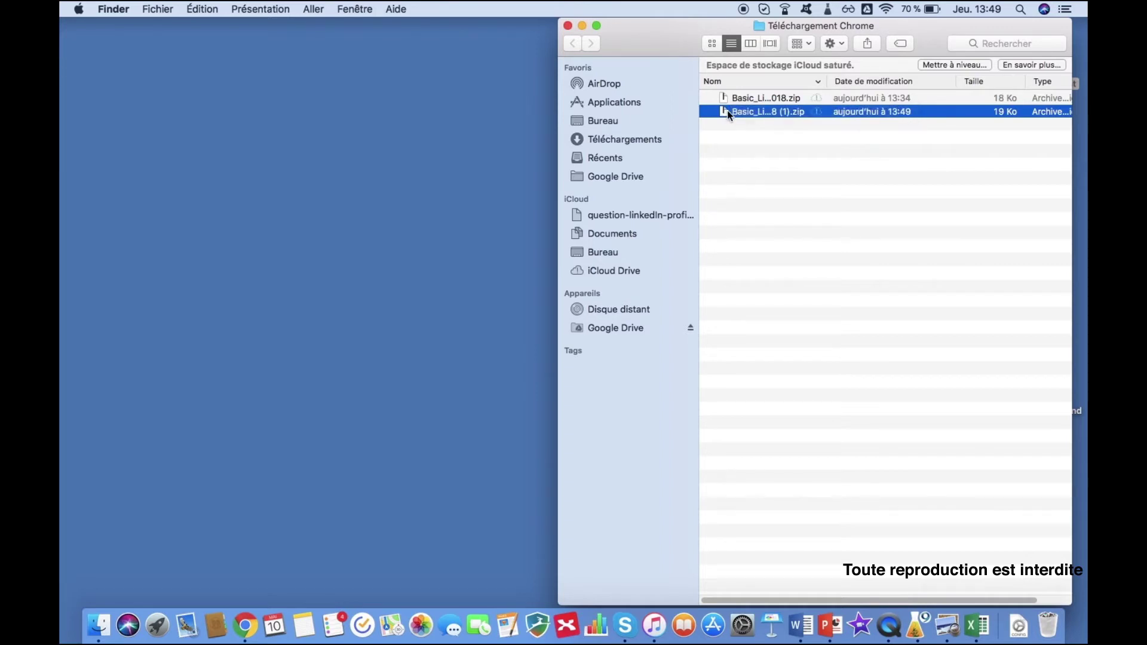
double_click(755, 111)
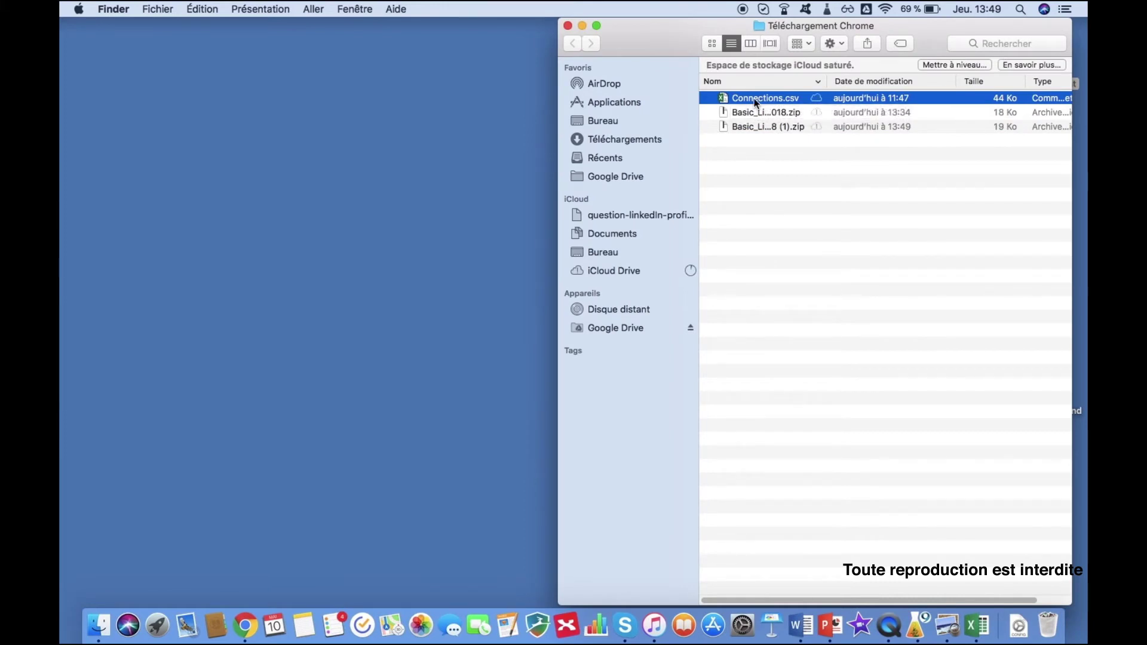
Step: Open Connections.csv in Excel to examine how its contact data is laid out, and close it
double_click(755, 99)
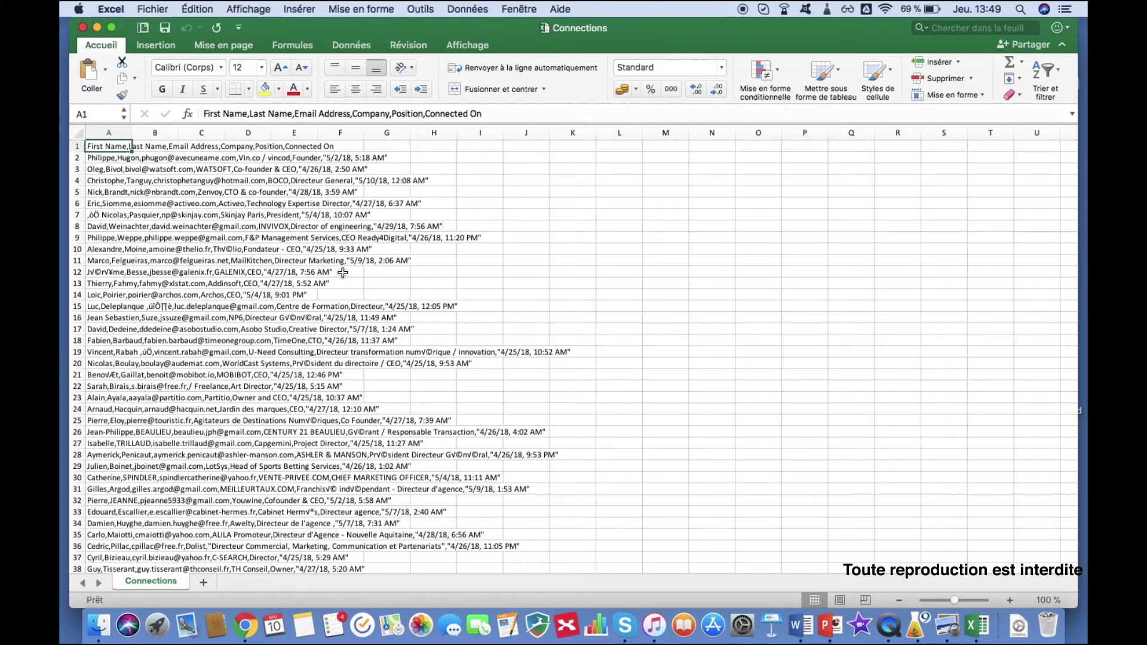
left_click(234, 194)
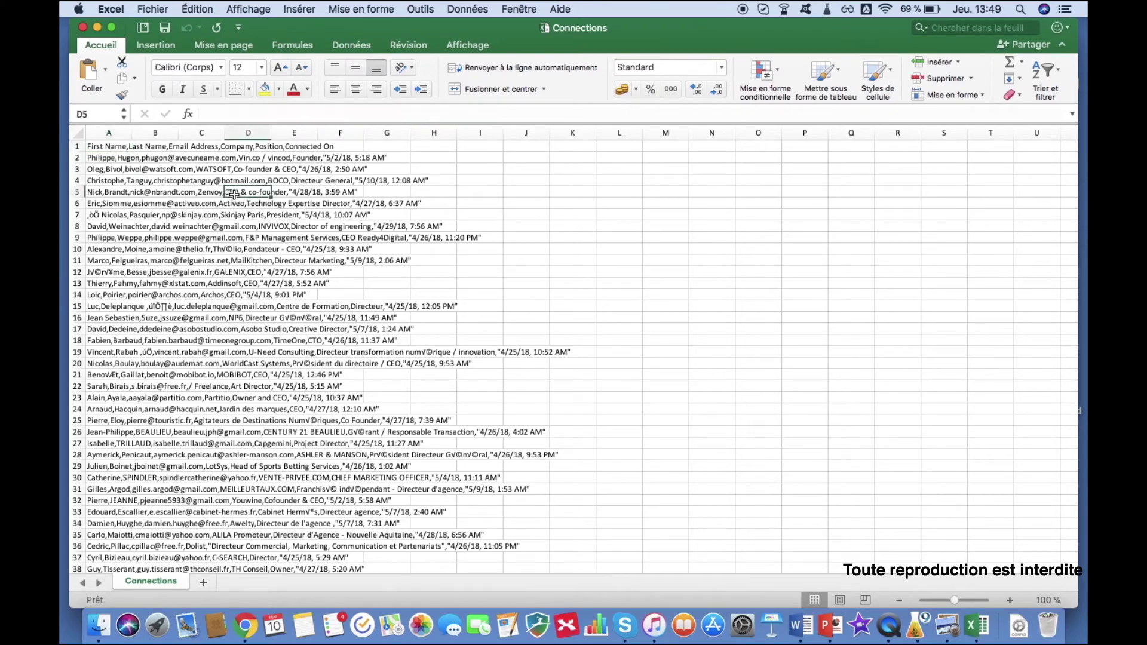
left_click(83, 27)
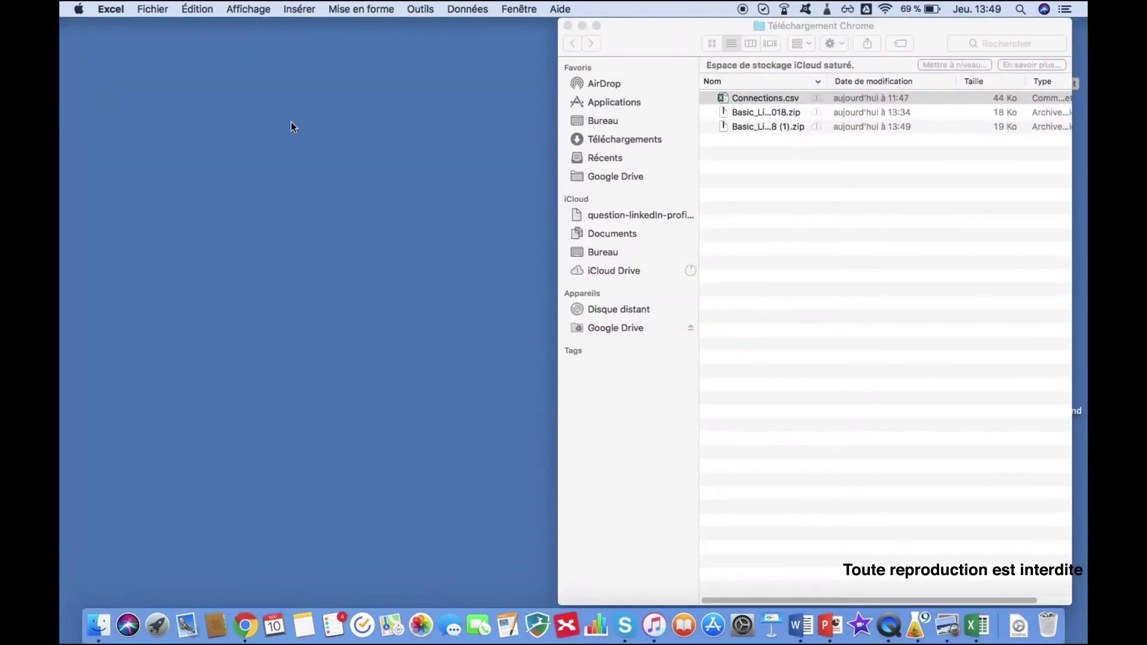
Step: Create a blank workbook and start importing Connections.csv from the Téléchargement Chrome folder as a CSV file
left_click(153, 9)
left_click(161, 26)
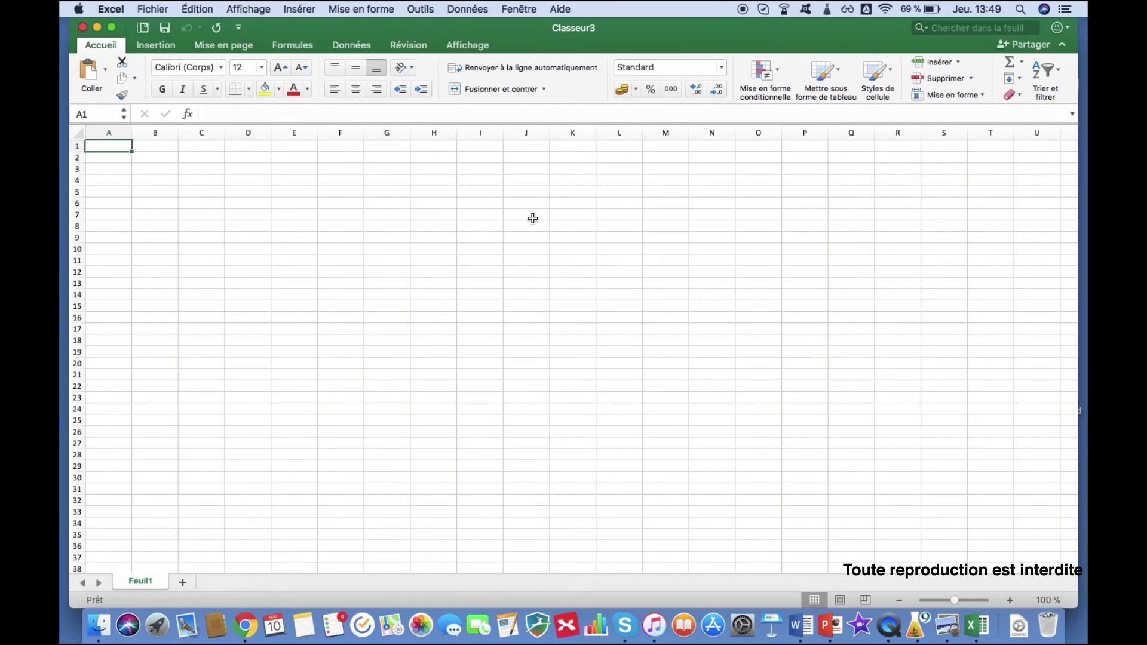
left_click(156, 8)
left_click(186, 173)
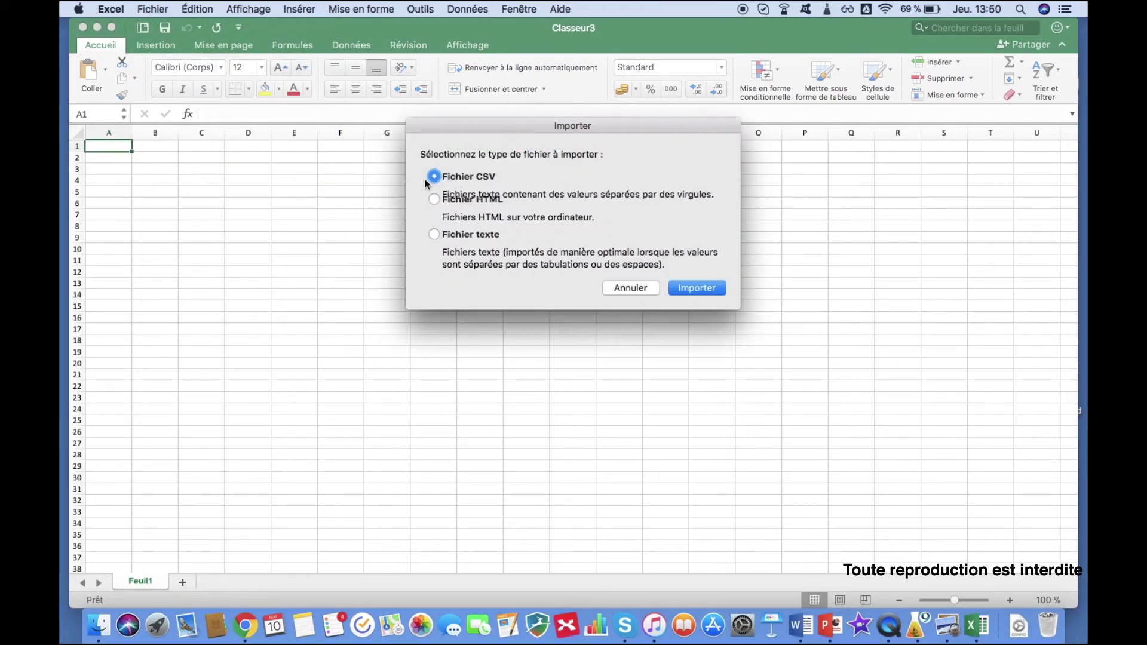
left_click(704, 292)
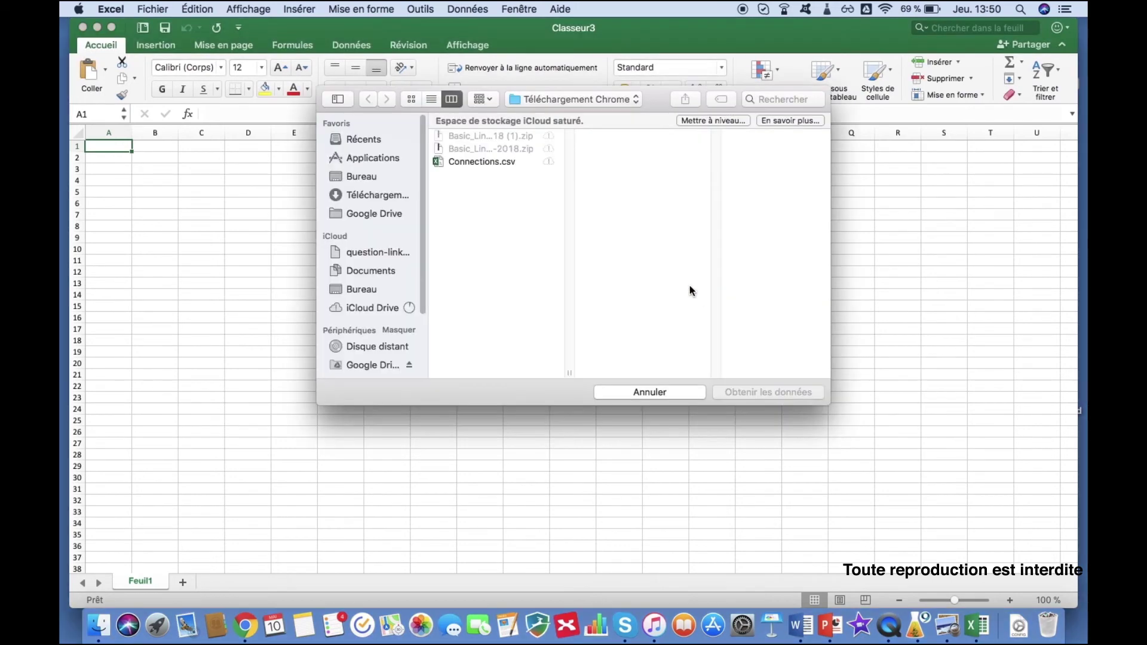
left_click(485, 163)
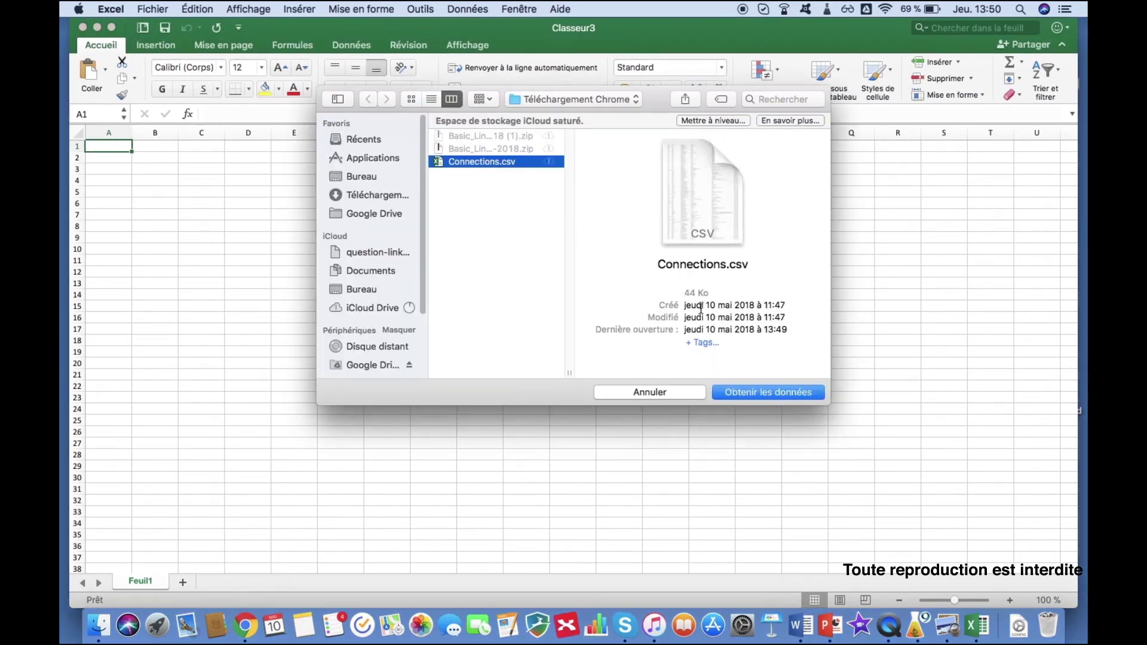
left_click(756, 394)
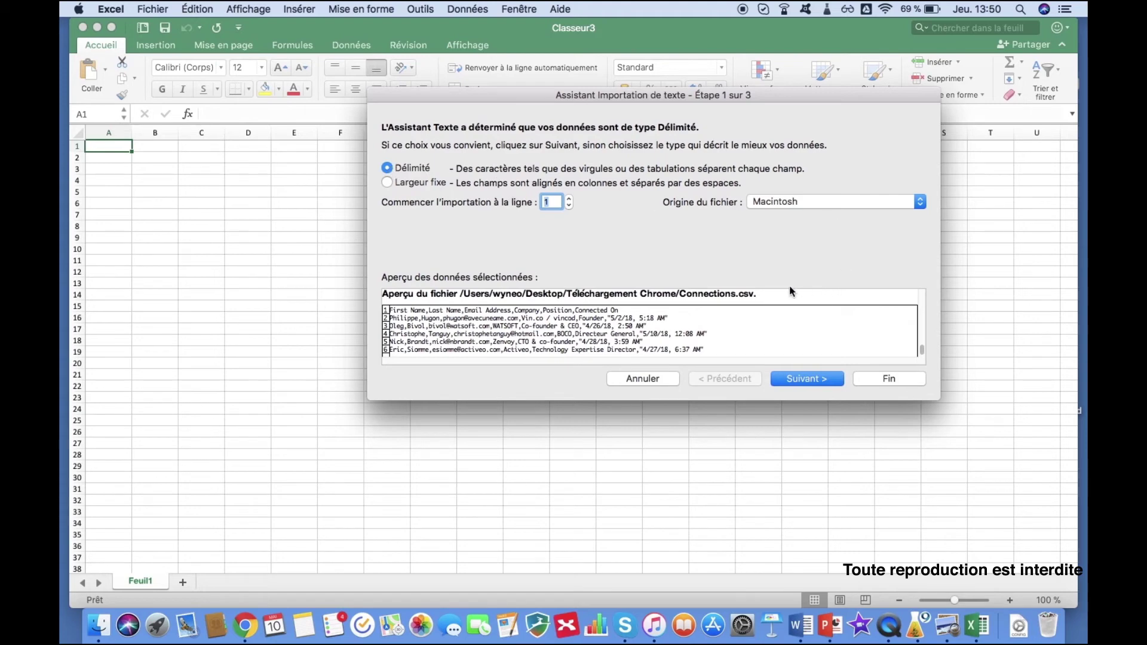
Step: Import the delimited data with tab, semicolon and comma as separators, inserting it at cell A1 of the existing sheet
left_click(801, 380)
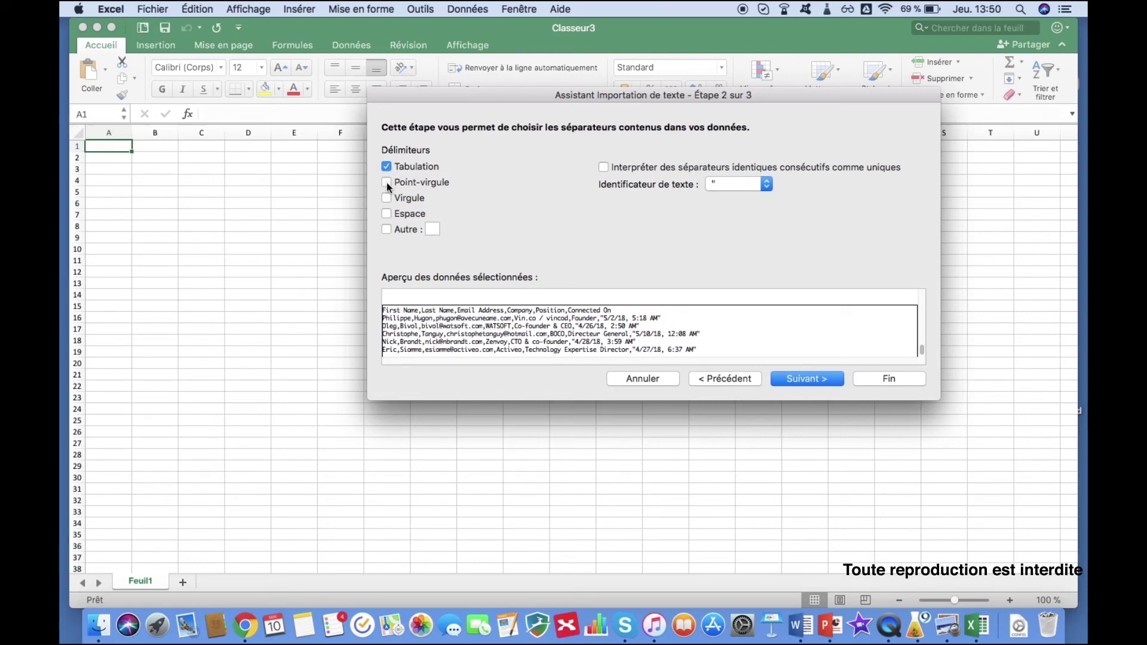
left_click(386, 198)
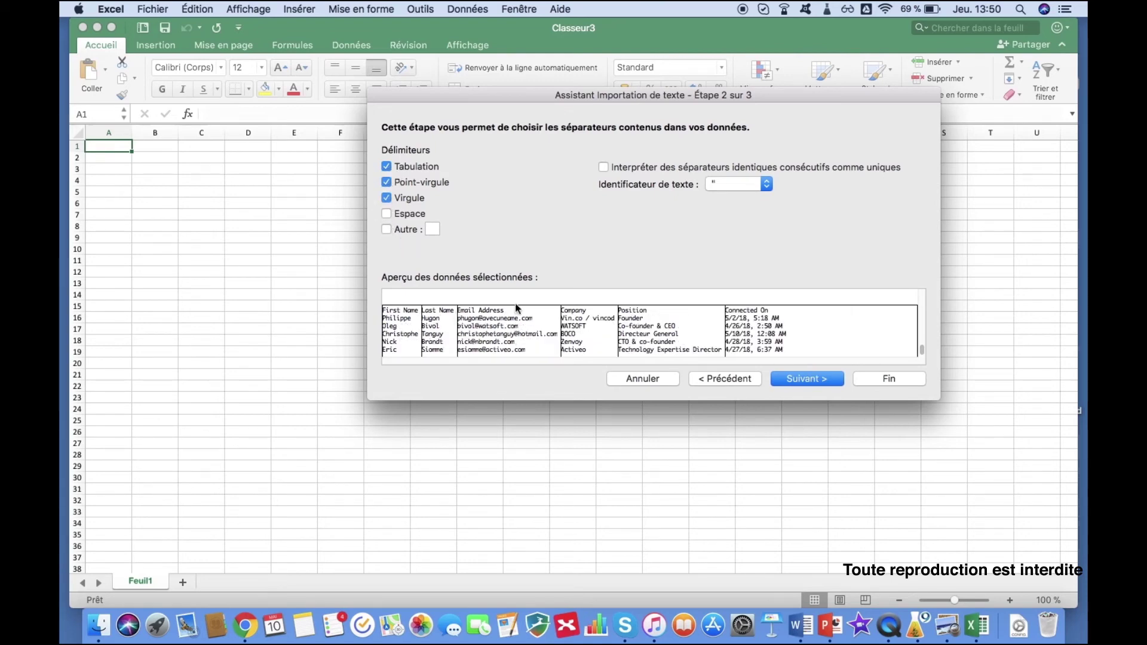
left_click(804, 380)
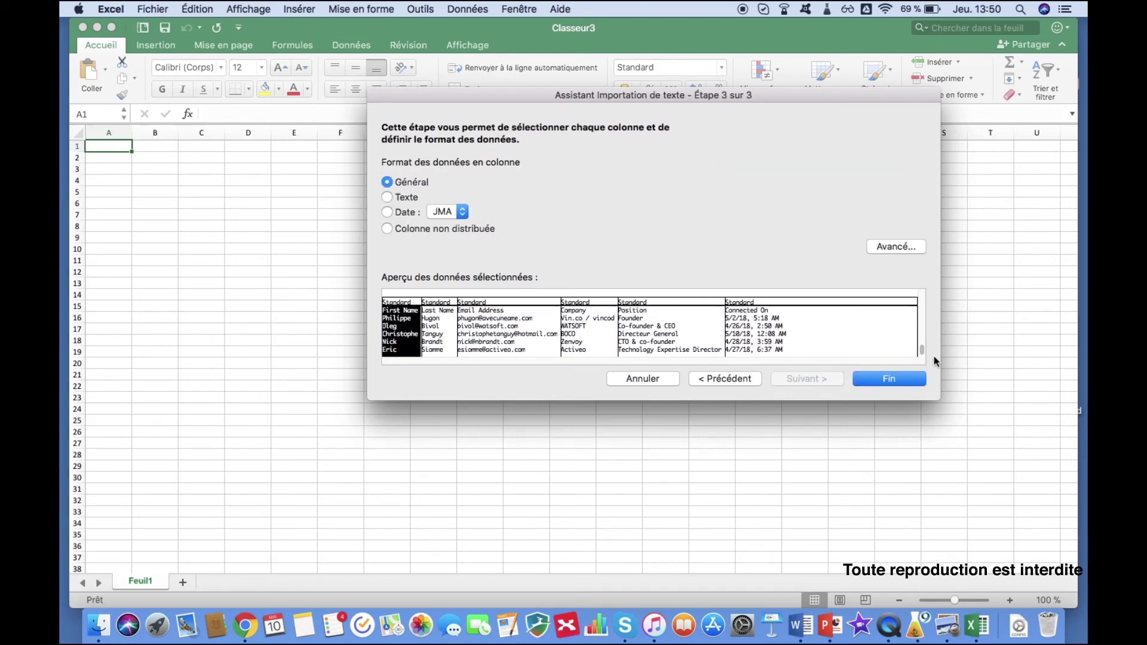
left_click(874, 379)
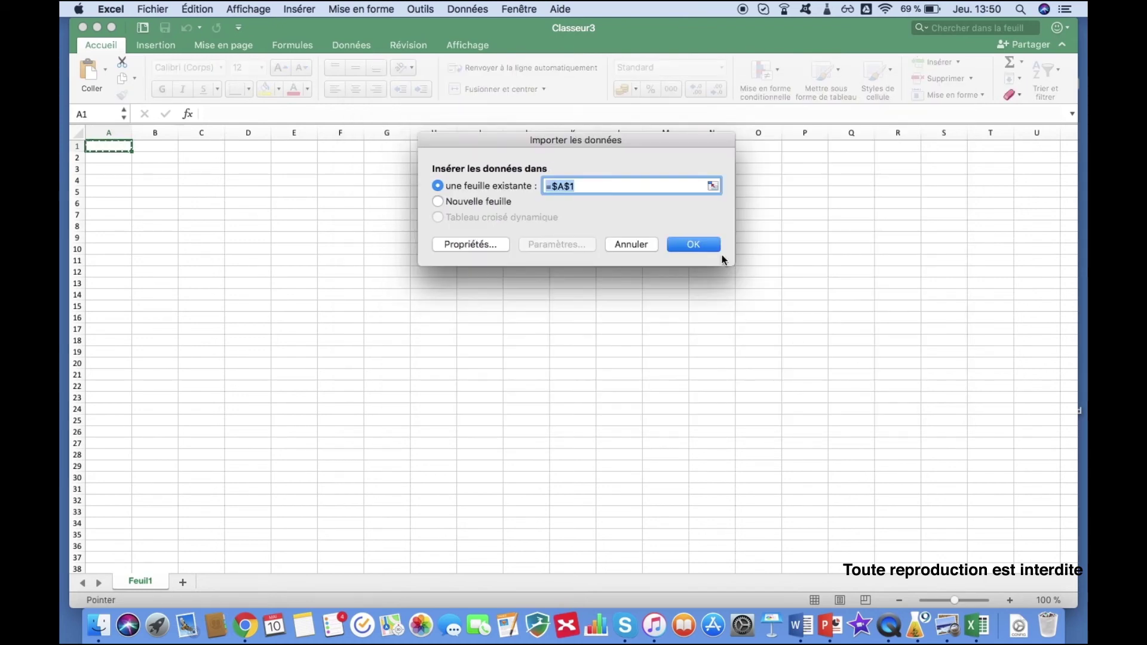
left_click(693, 245)
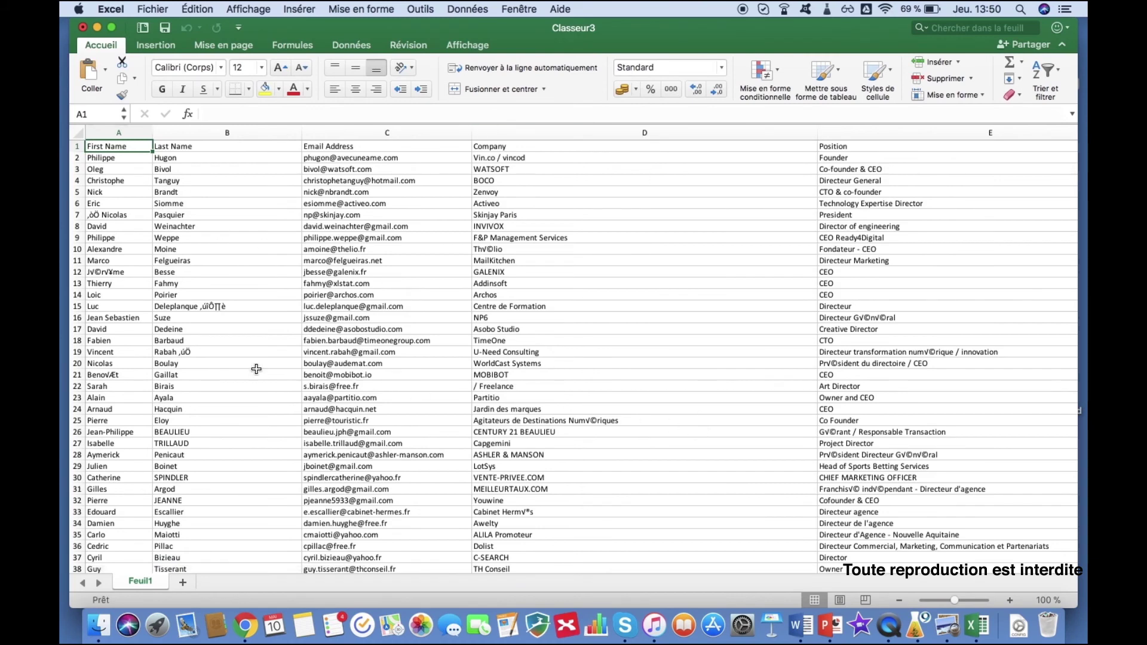
left_click(213, 309)
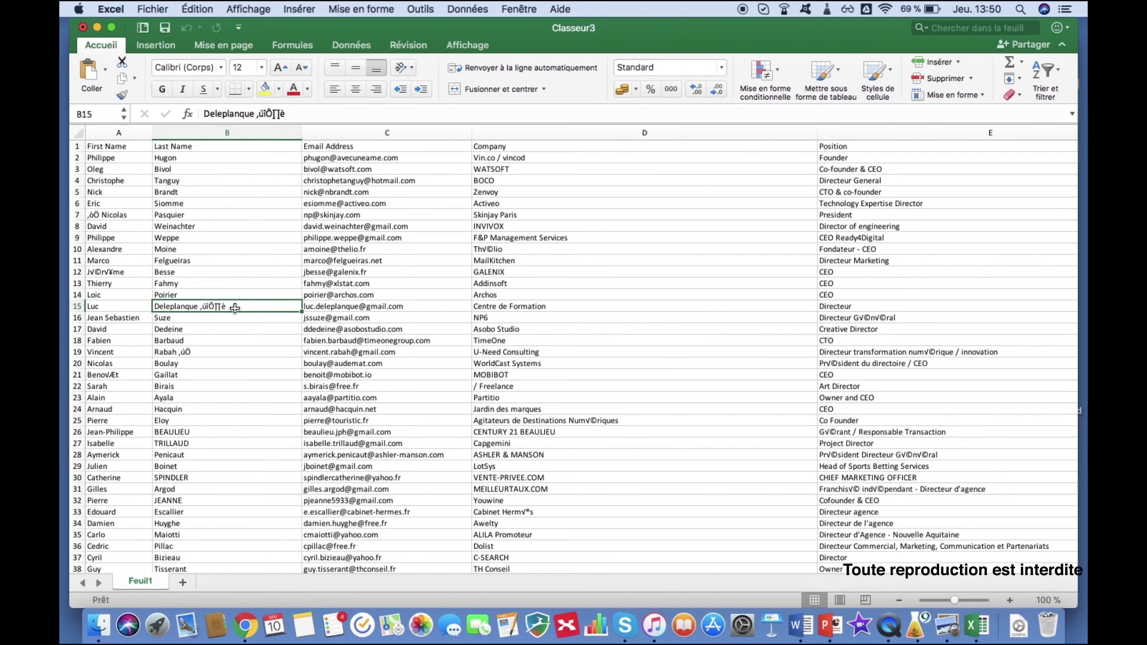
left_click(161, 8)
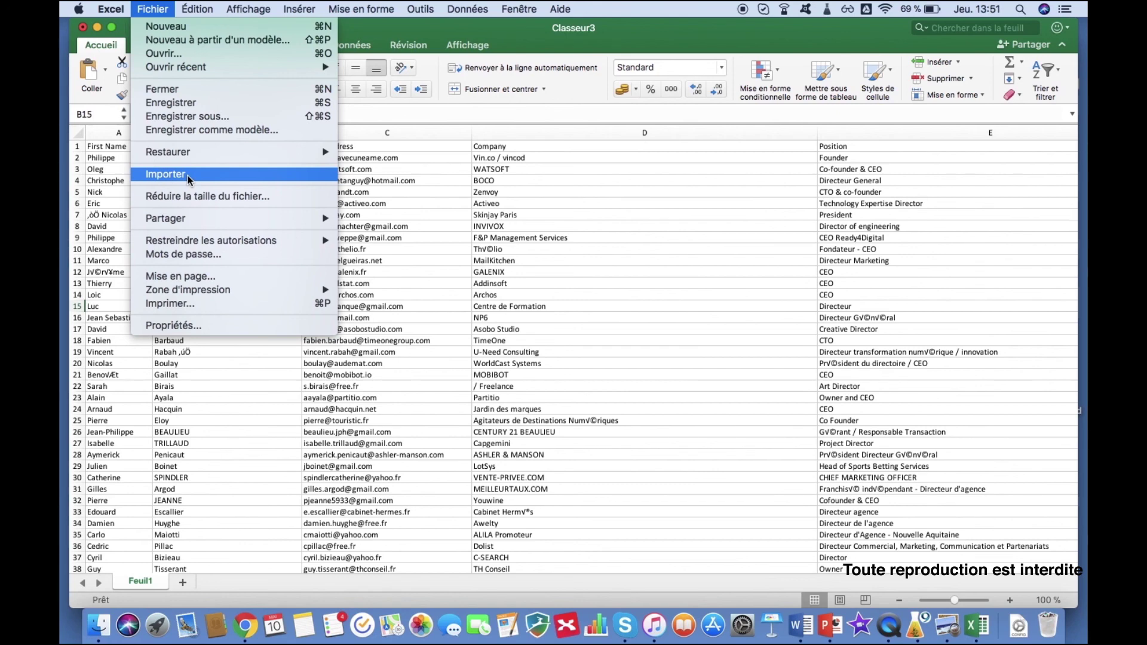
left_click(270, 376)
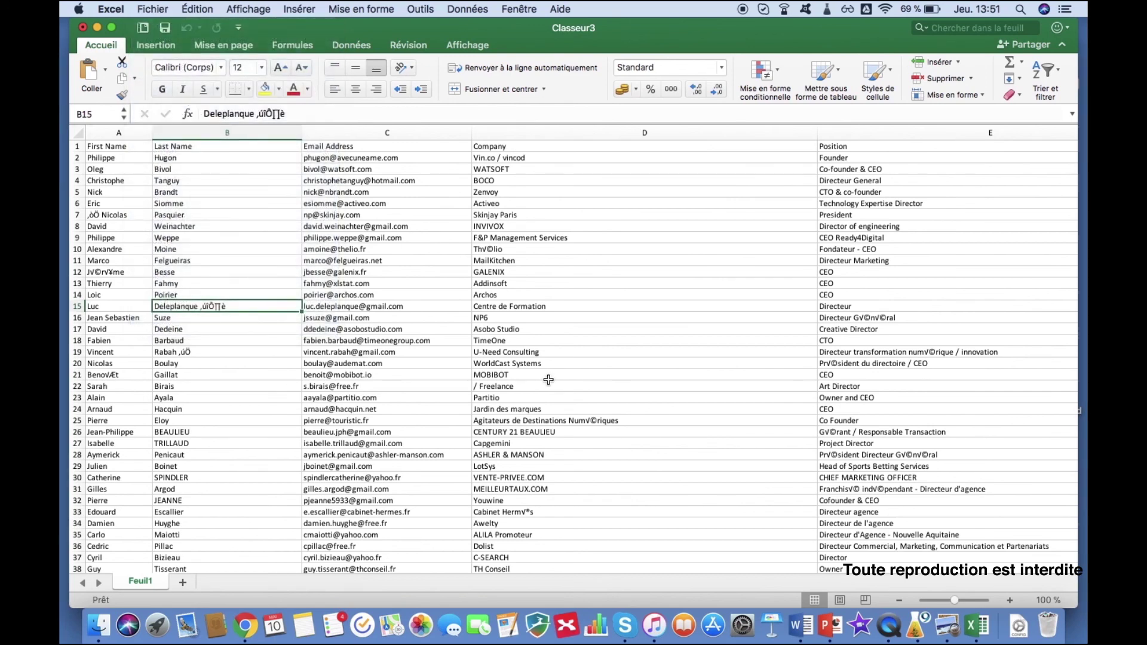